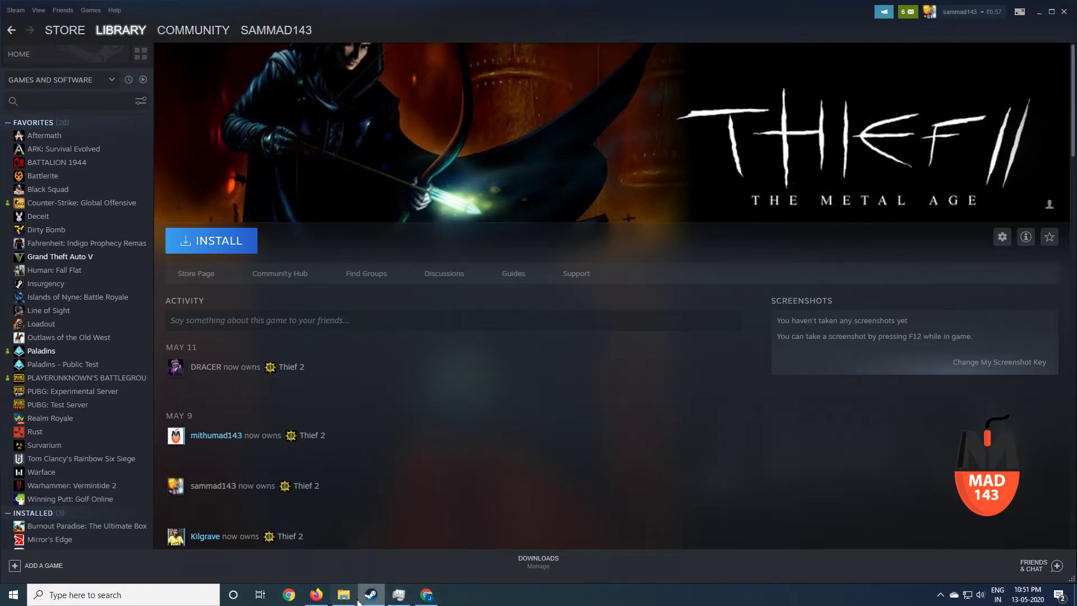
Open the Steam Support purchase history and select the Battlestations: Midway purchase
{"action": "left_click", "coordinate": [316, 595]}
{"action": "scroll", "coordinate": [274, 152], "scroll_direction": "up", "scroll_amount": 3}
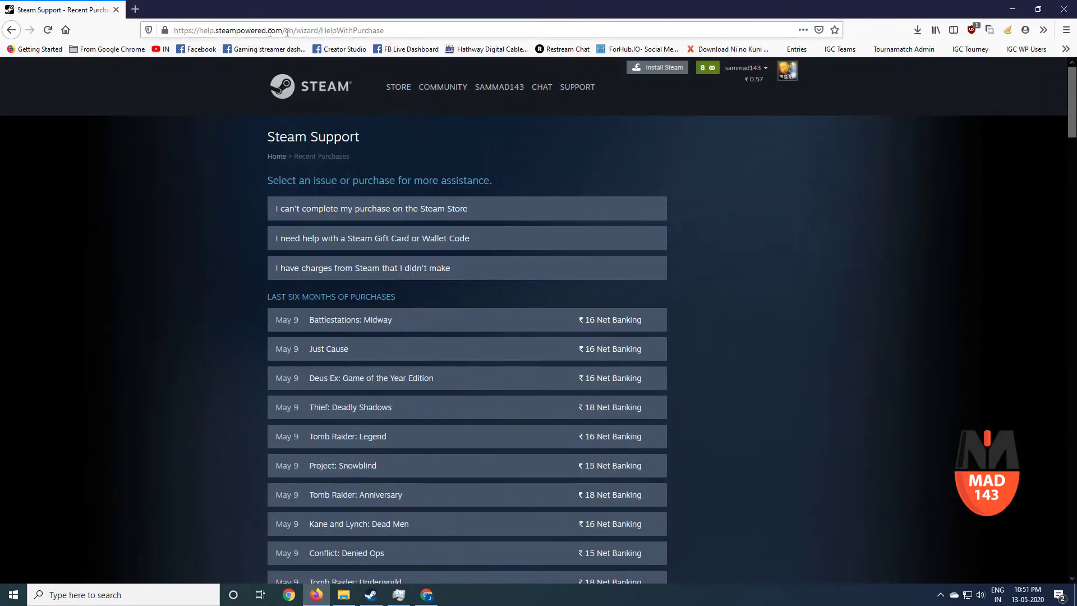
{"action": "scroll", "coordinate": [199, 131], "scroll_direction": "down", "scroll_amount": 3}
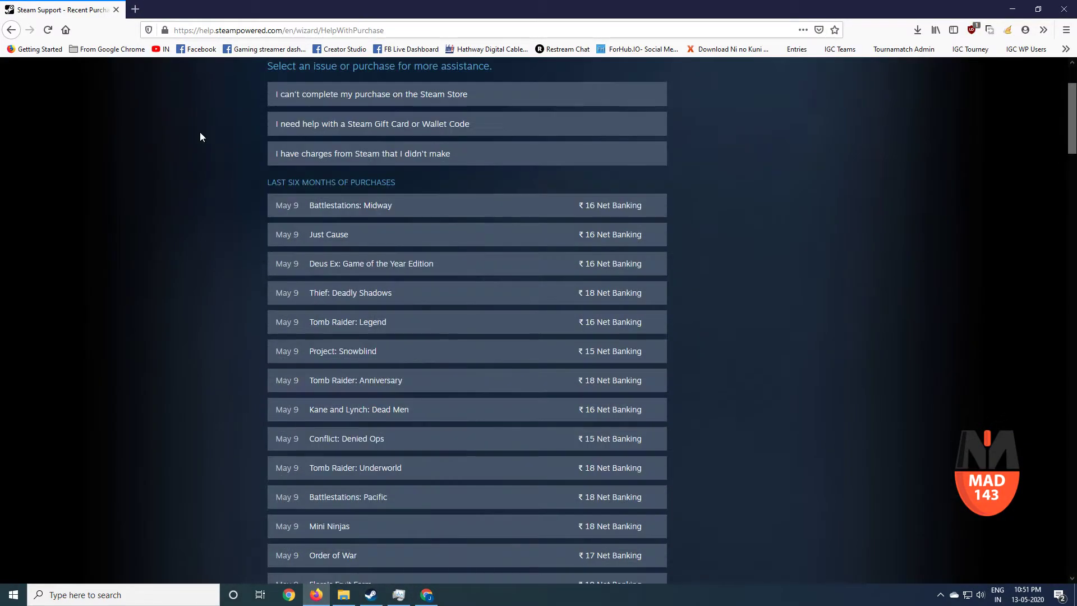
{"action": "scroll", "coordinate": [199, 131], "scroll_direction": "down", "scroll_amount": 2}
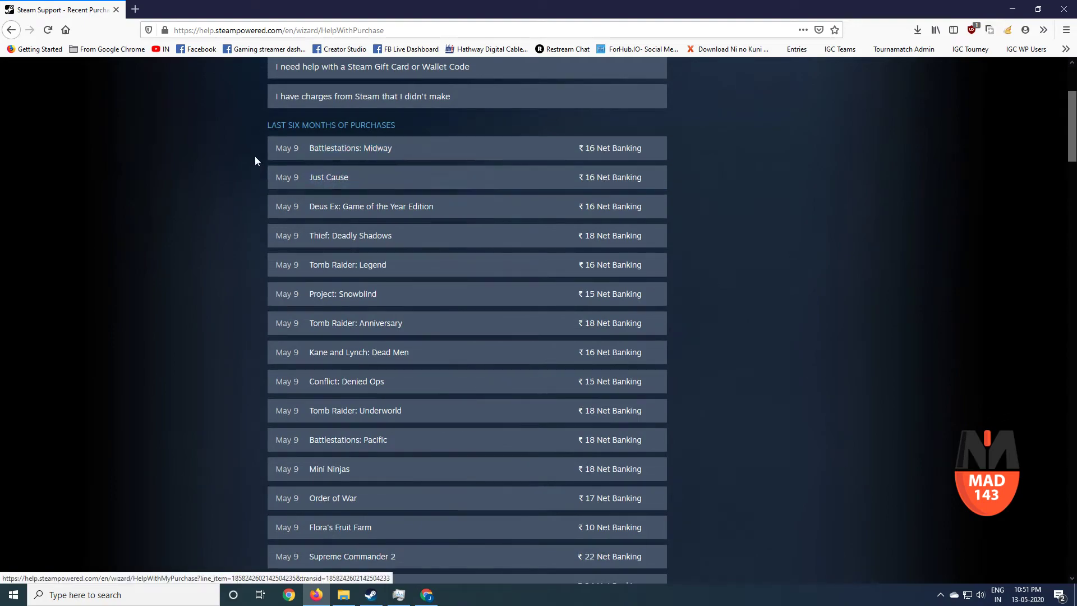
{"action": "scroll", "coordinate": [467, 295], "scroll_direction": "down", "scroll_amount": 1}
{"action": "scroll", "coordinate": [388, 336], "scroll_direction": "down", "scroll_amount": 4}
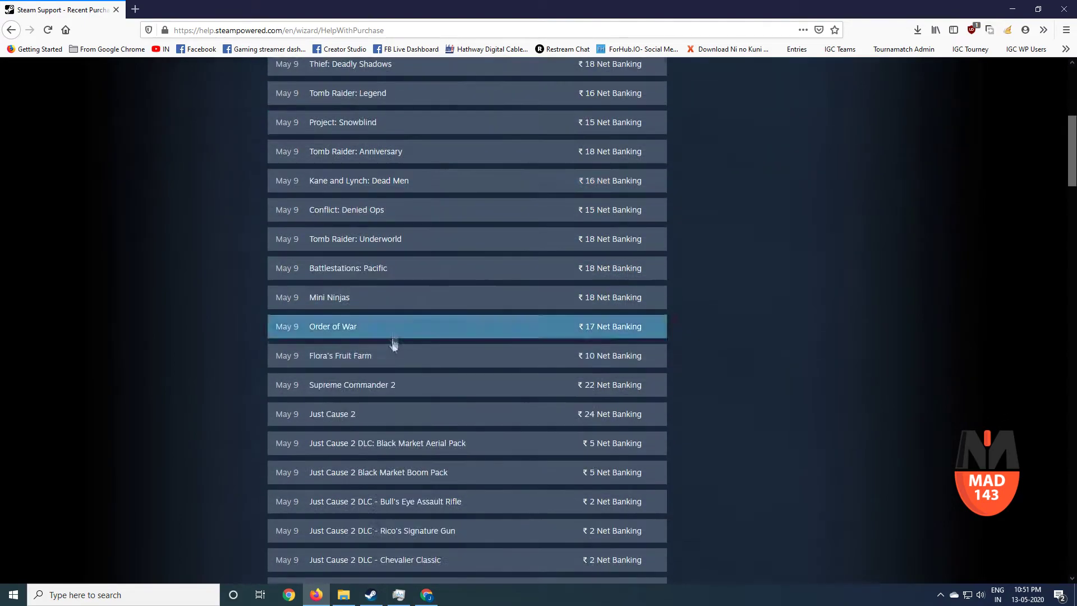
{"action": "scroll", "coordinate": [390, 455], "scroll_direction": "down", "scroll_amount": 3}
{"action": "scroll", "coordinate": [387, 446], "scroll_direction": "down", "scroll_amount": 4}
{"action": "scroll", "coordinate": [383, 432], "scroll_direction": "down", "scroll_amount": 3}
{"action": "scroll", "coordinate": [382, 432], "scroll_direction": "down", "scroll_amount": 3}
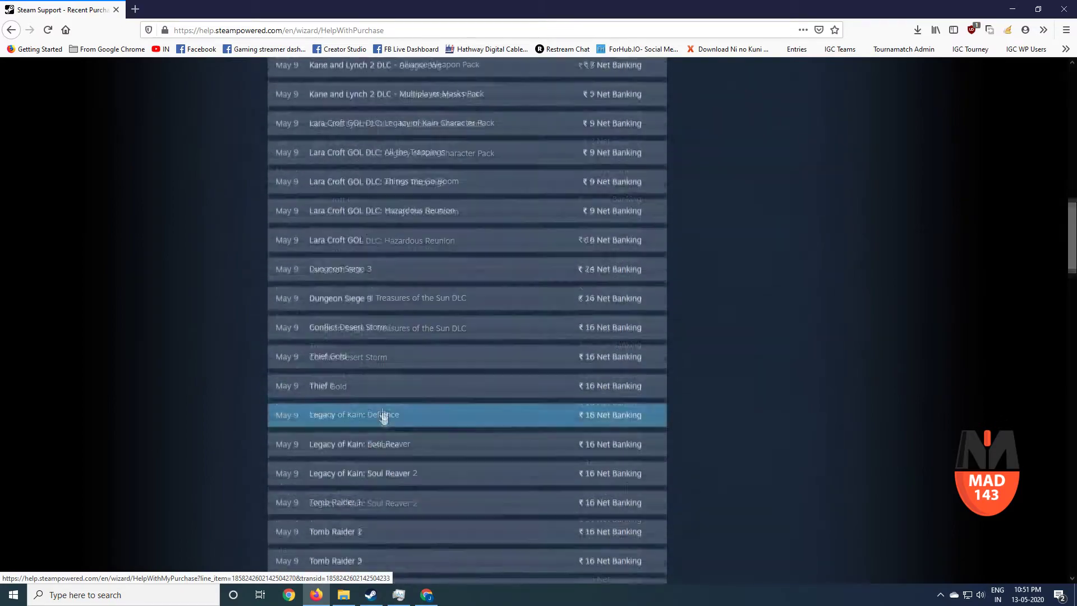
{"action": "scroll", "coordinate": [382, 404], "scroll_direction": "up", "scroll_amount": 5}
{"action": "scroll", "coordinate": [387, 336], "scroll_direction": "up", "scroll_amount": 4}
{"action": "scroll", "coordinate": [391, 310], "scroll_direction": "down", "scroll_amount": 3}
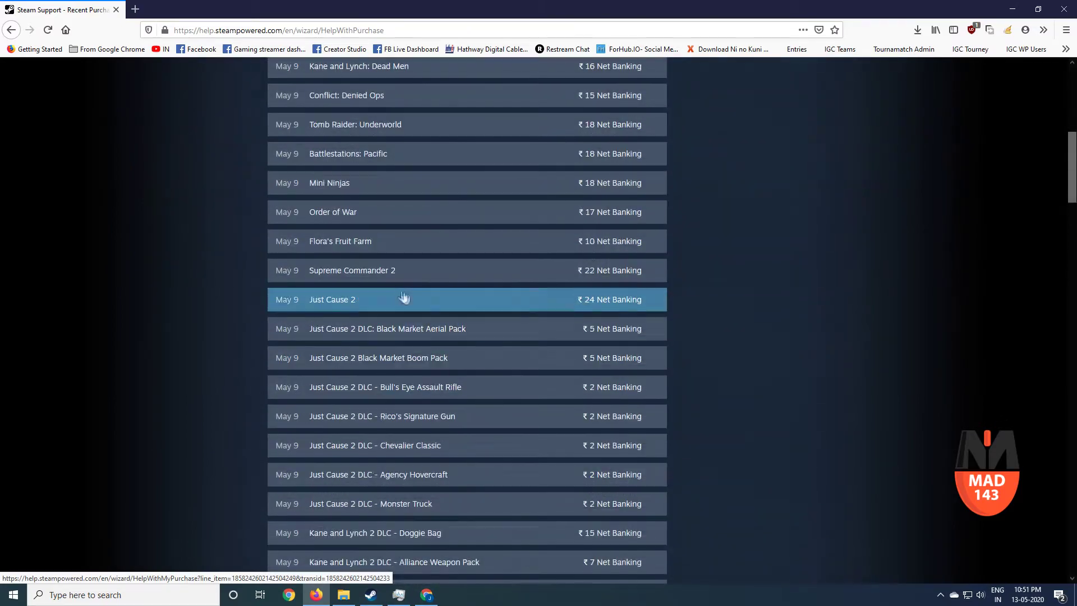
{"action": "scroll", "coordinate": [392, 295], "scroll_direction": "up", "scroll_amount": 6}
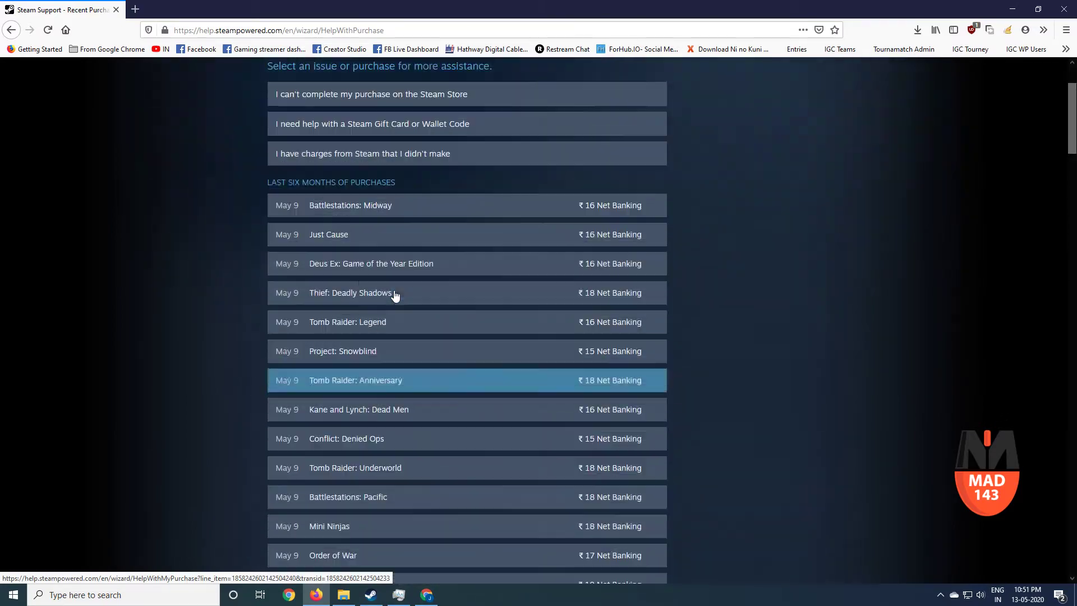
{"action": "left_click", "coordinate": [348, 211]}
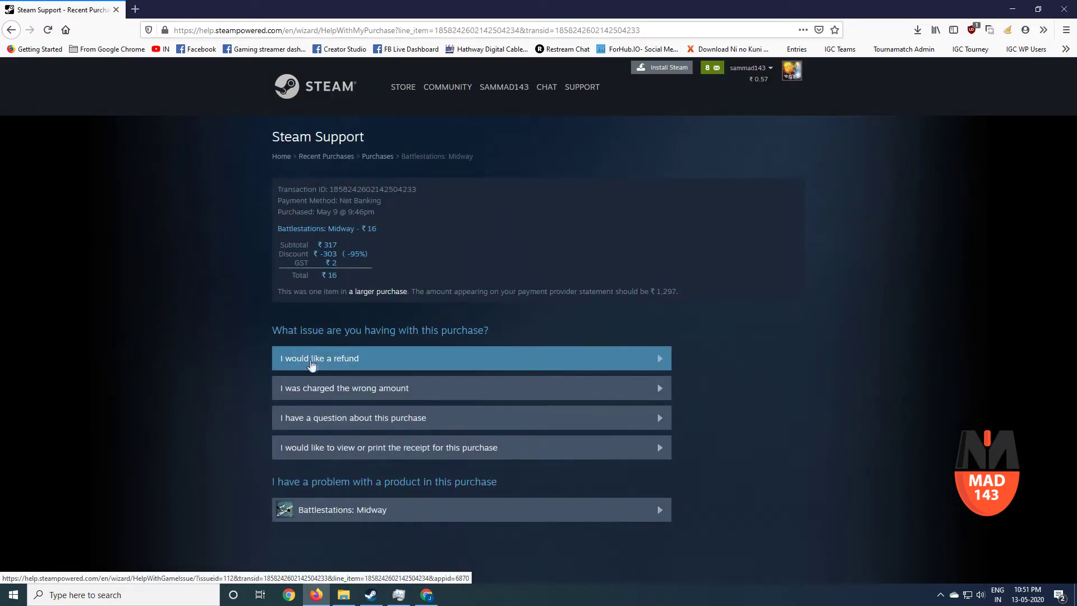
Choose 'I would like a refund', then request a refund for Battlestations: Midway
{"action": "left_click", "coordinate": [312, 360]}
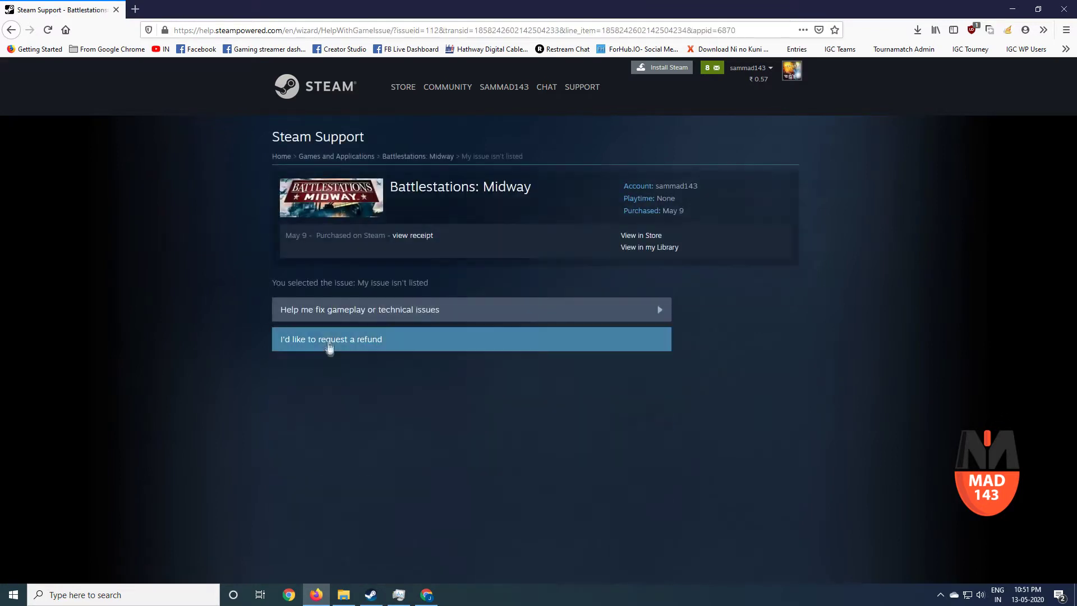
{"action": "left_click", "coordinate": [349, 345]}
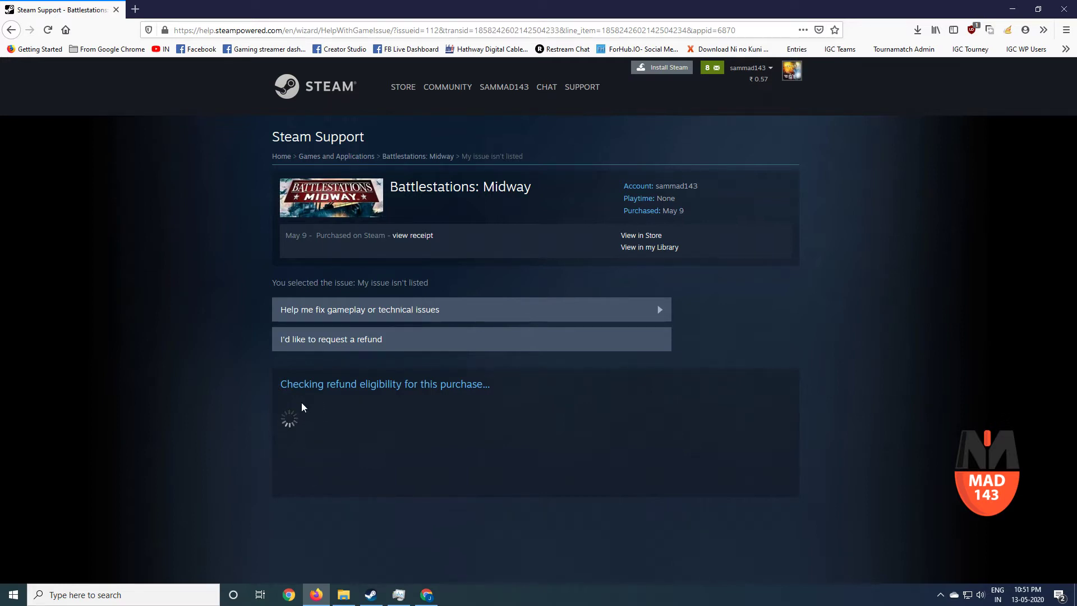
{"action": "scroll", "coordinate": [302, 402], "scroll_direction": "down", "scroll_amount": 2}
{"action": "scroll", "coordinate": [301, 407], "scroll_direction": "down", "scroll_amount": 2}
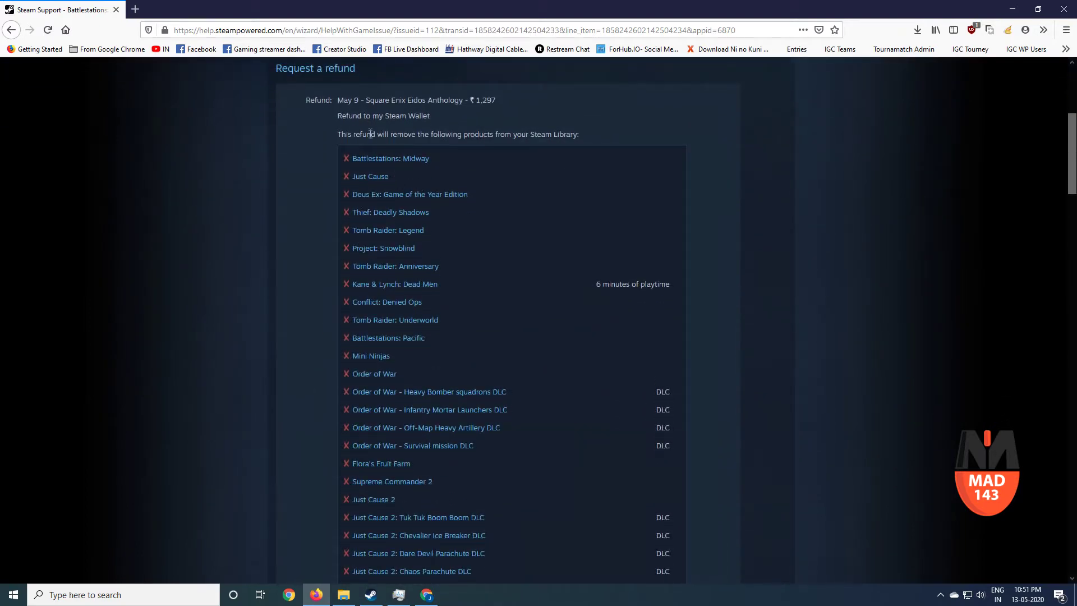
{"action": "scroll", "coordinate": [358, 298], "scroll_direction": "up", "scroll_amount": 2}
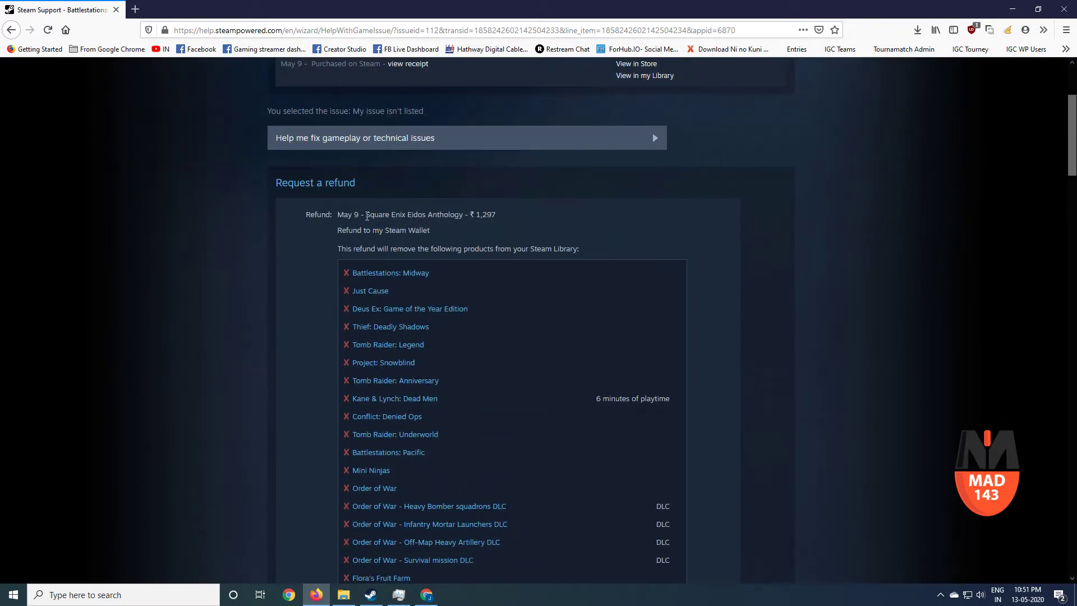
Highlight the Square Enix Eidos Anthology bundle name and its ₹1,297 refund amount
{"action": "left_click_drag", "start_coordinate": [366, 214], "coordinate": [463, 214]}
{"action": "double_click", "coordinate": [489, 215]}
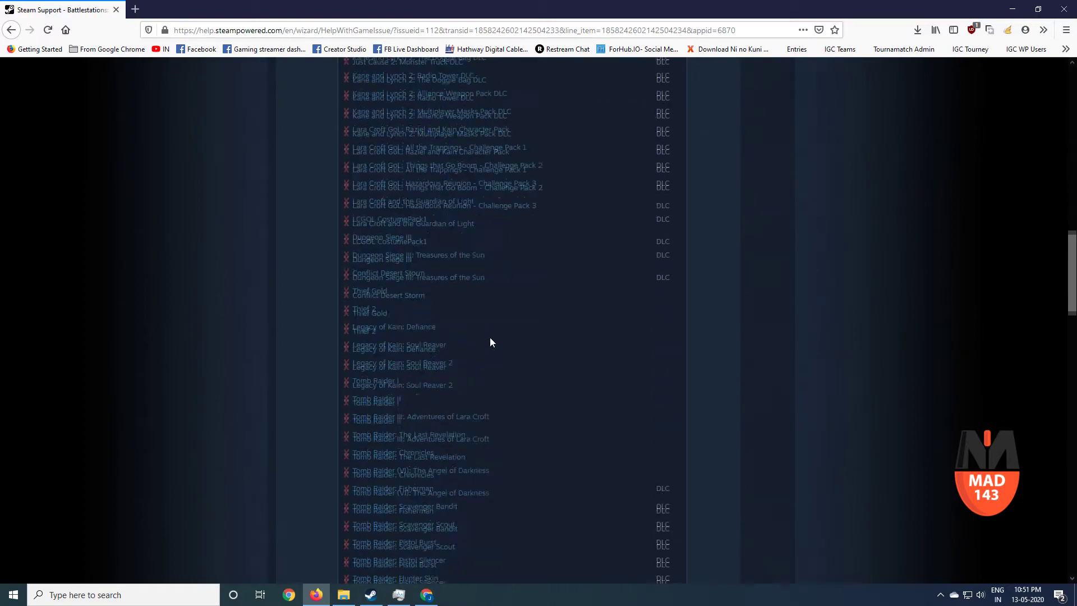
{"action": "scroll", "coordinate": [491, 341], "scroll_direction": "down", "scroll_amount": 10}
{"action": "scroll", "coordinate": [422, 387], "scroll_direction": "down", "scroll_amount": 10}
{"action": "left_click", "coordinate": [409, 416]}
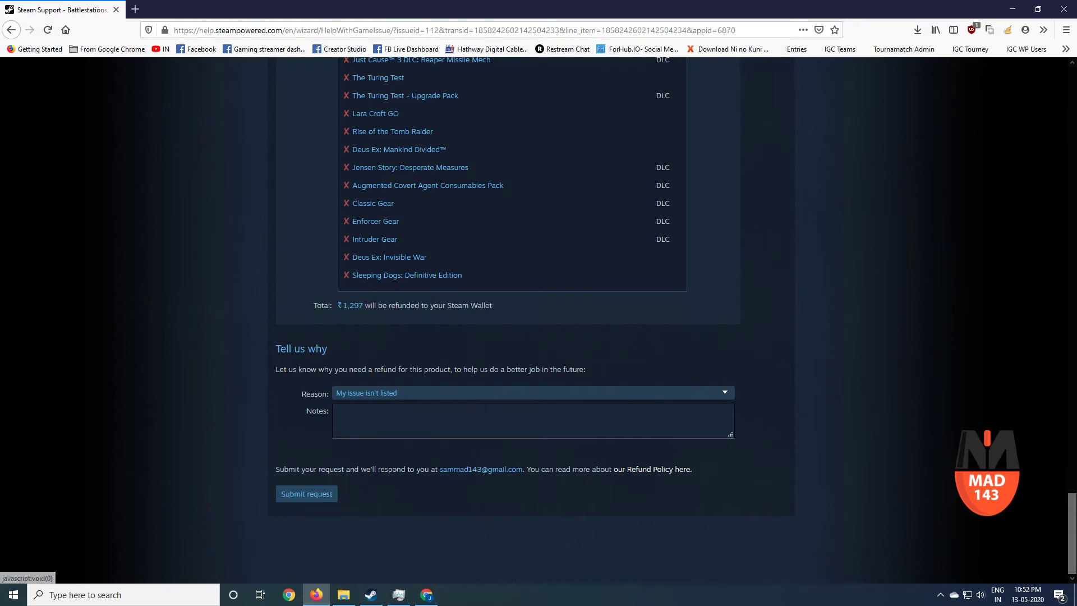
{"action": "left_click_drag", "start_coordinate": [1071, 539], "coordinate": [1070, 81]}
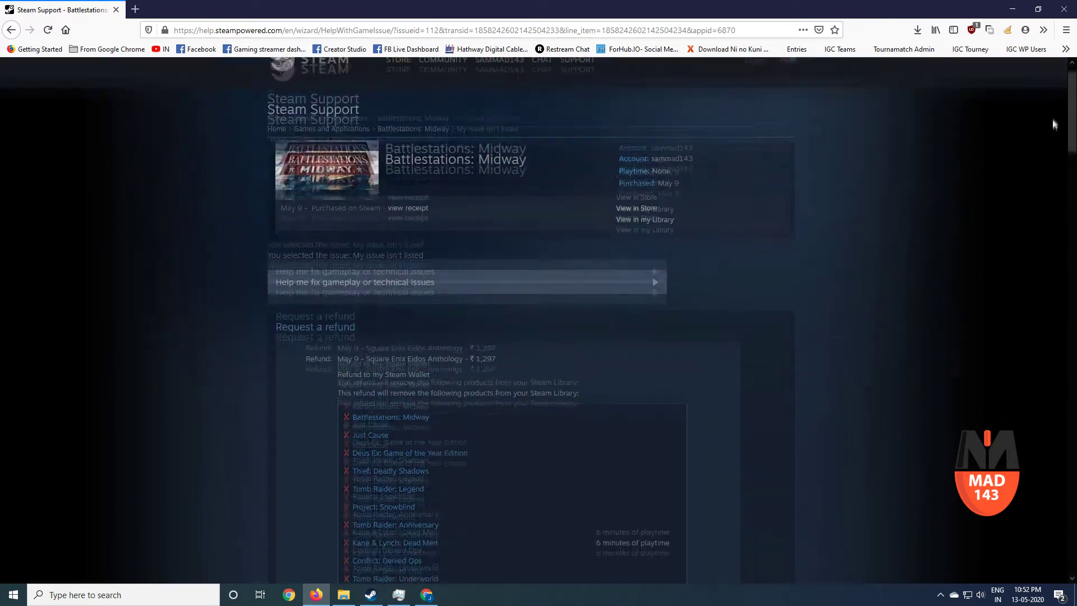
{"action": "left_click_drag", "start_coordinate": [682, 210], "coordinate": [673, 210]}
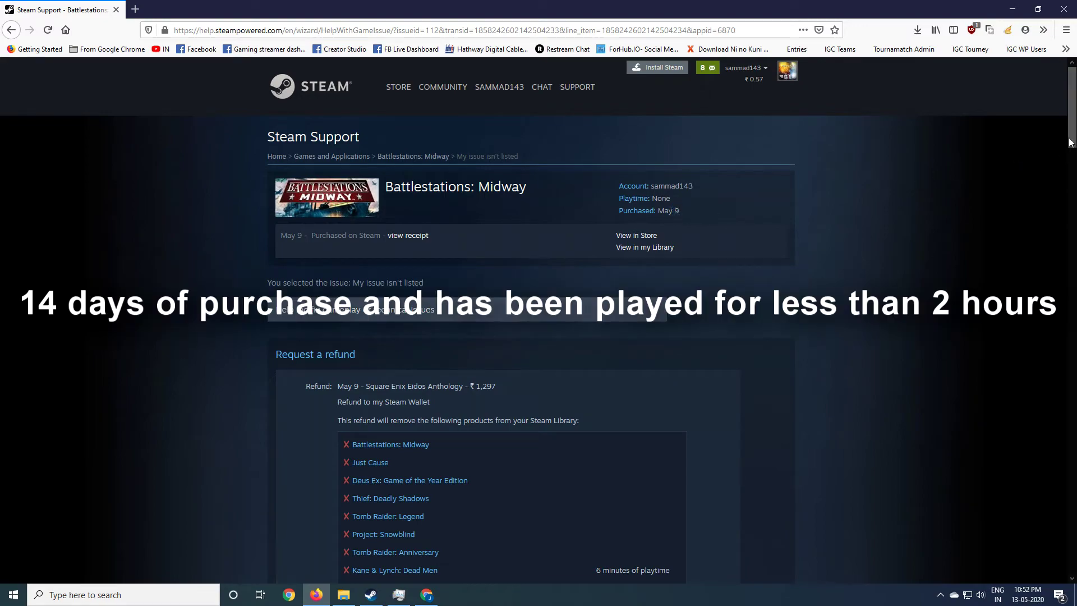
{"action": "left_click_drag", "start_coordinate": [1070, 102], "coordinate": [1070, 539]}
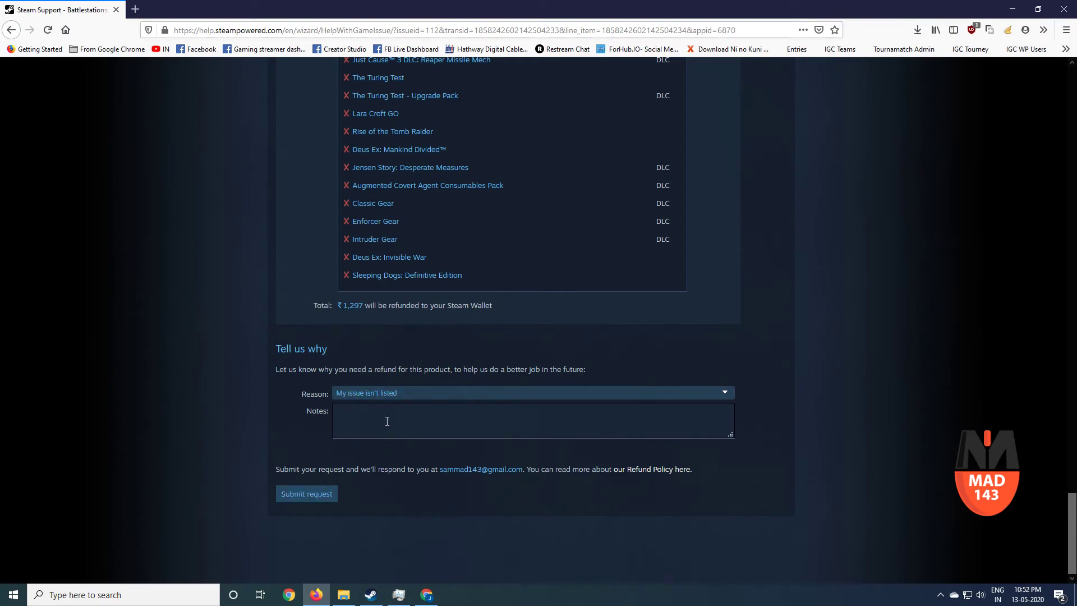
Submit the Battlestations: Midway refund request to open a pending help ticket
{"action": "left_click", "coordinate": [307, 493]}
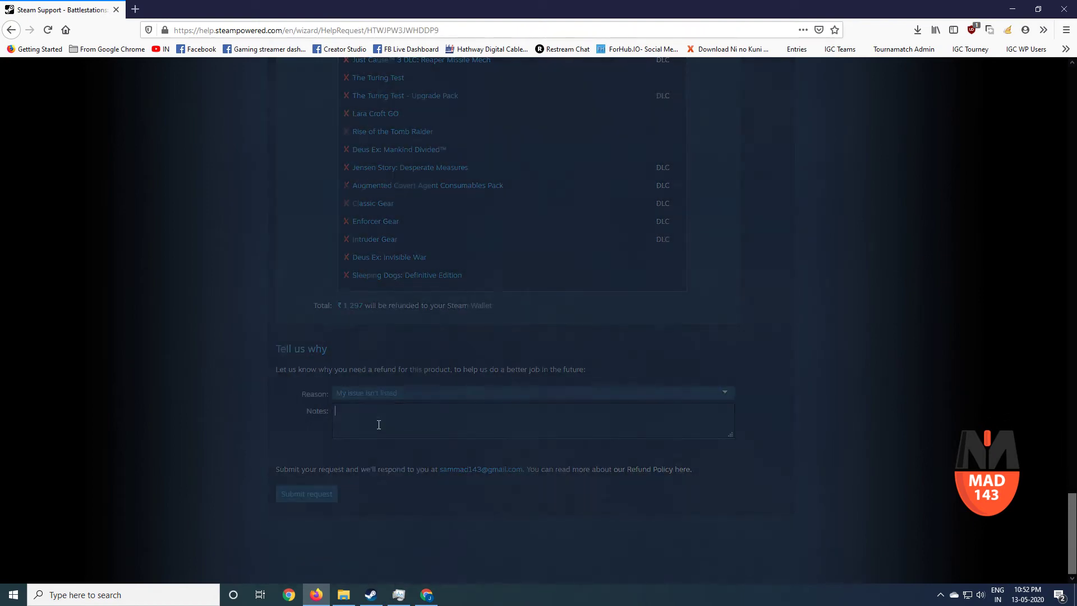